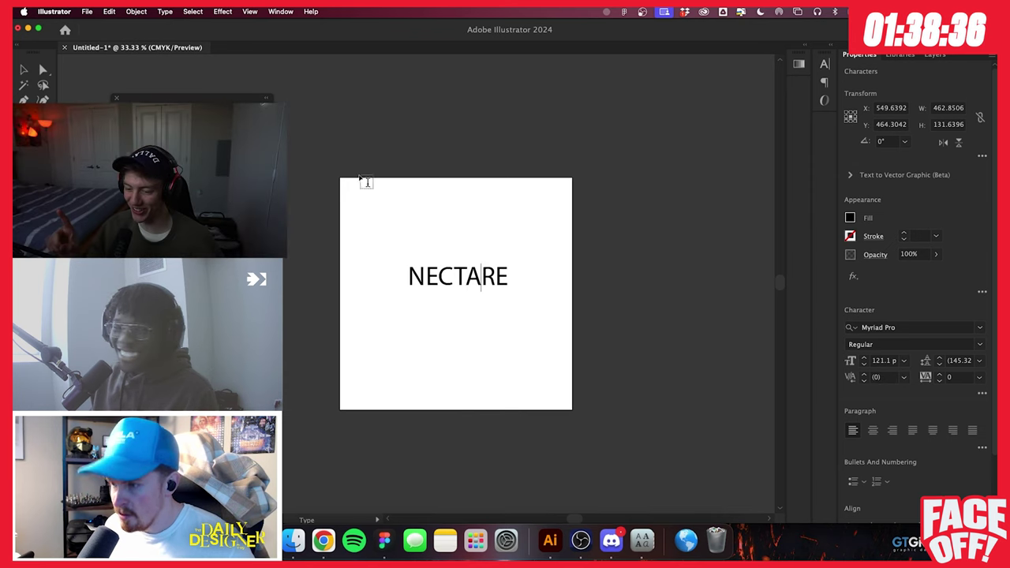
# Shorten the heading text to NECTAR and add a new line after it
pyautogui.press('BackSpace')
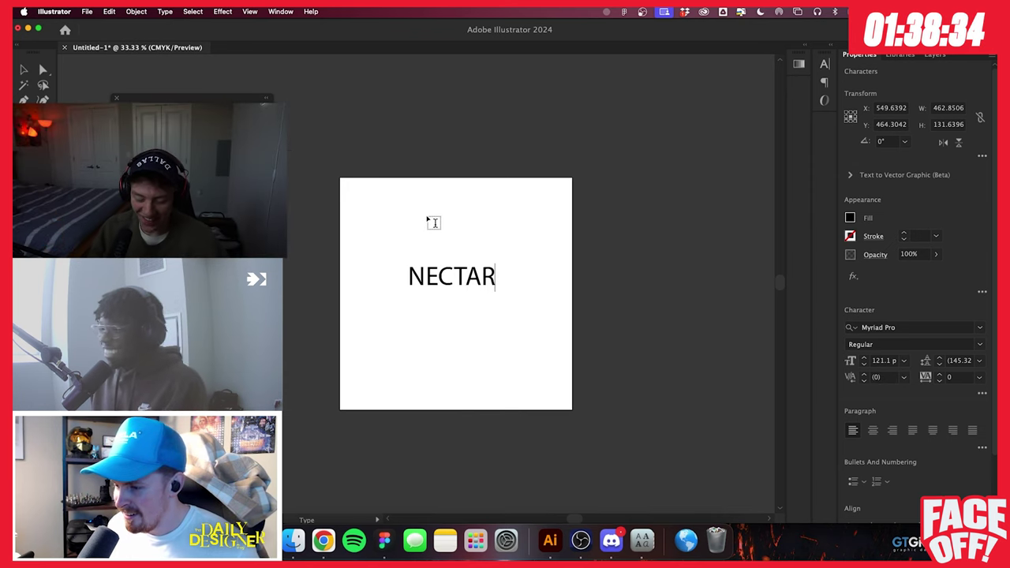
pyautogui.press('Escape')
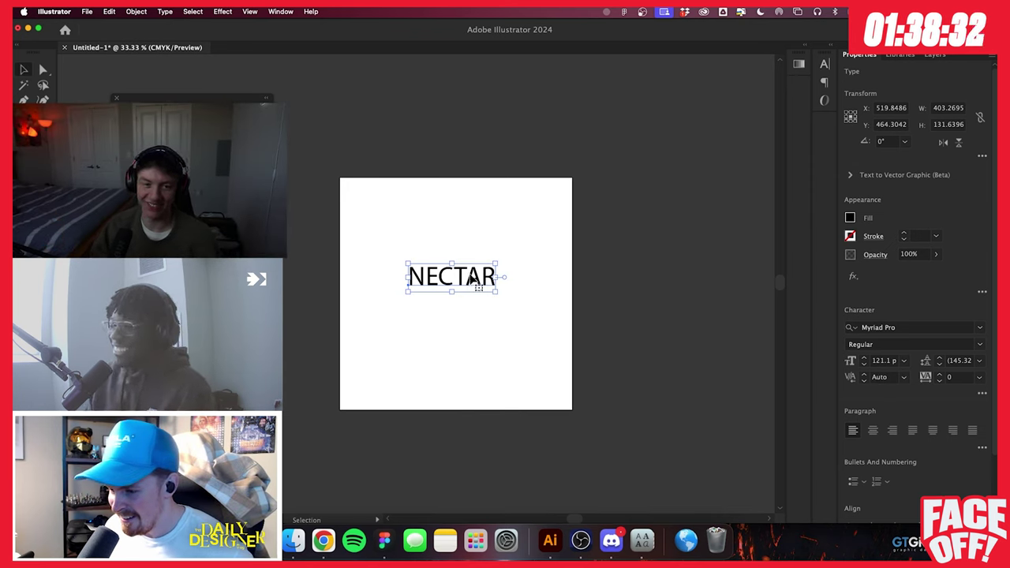
pyautogui.doubleClick(491, 275)
pyautogui.press('Return')
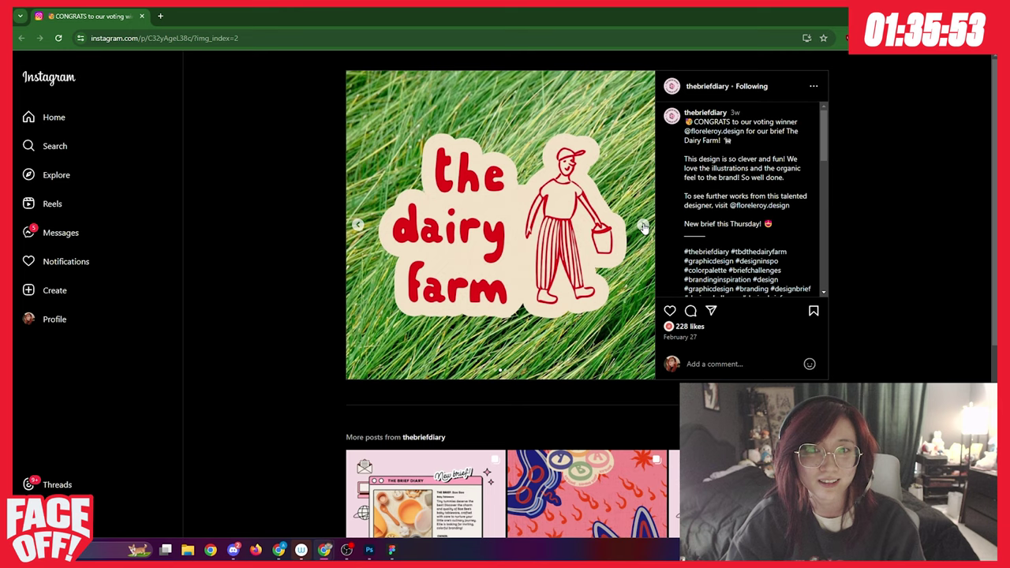
# View the next image in the dairy farm branding post for inspiration
pyautogui.click(644, 226)
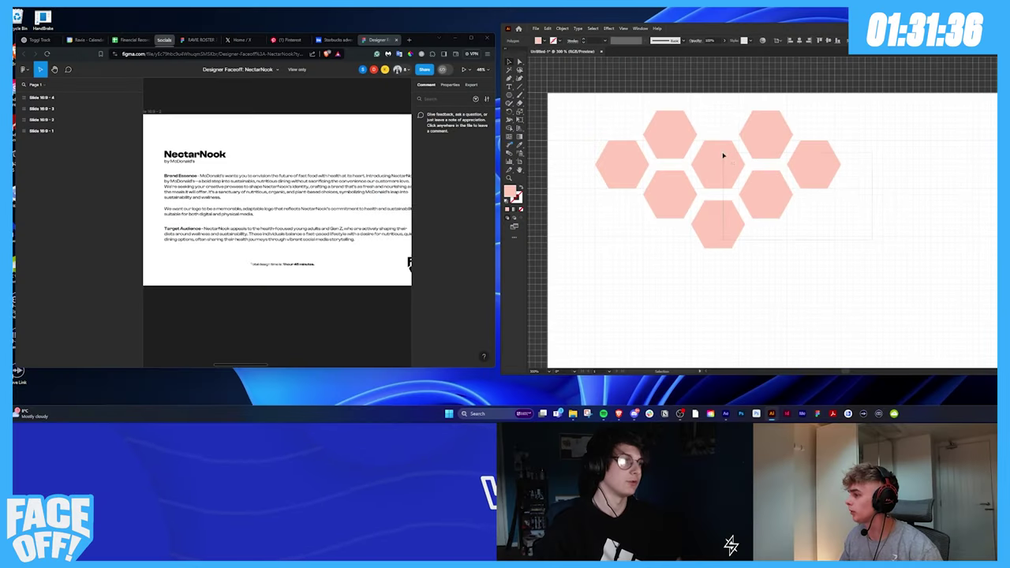
# Duplicate the pink hexagons into a honeycomb grid and move a single hexagon into the empty area beside it
pyautogui.moveTo(723, 155); pyautogui.dragTo(778, 262)
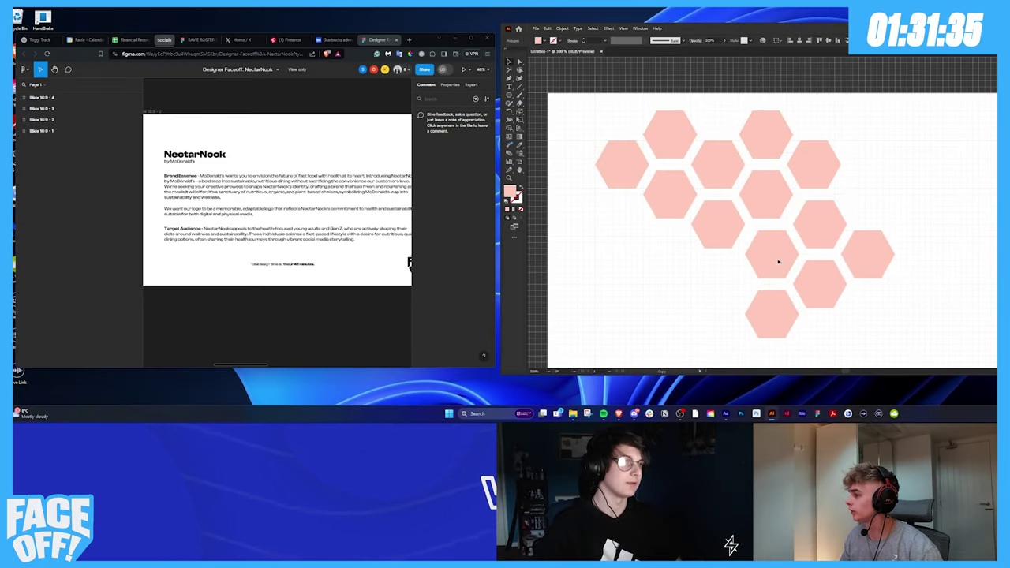
pyautogui.moveTo(703, 169); pyautogui.dragTo(796, 167)
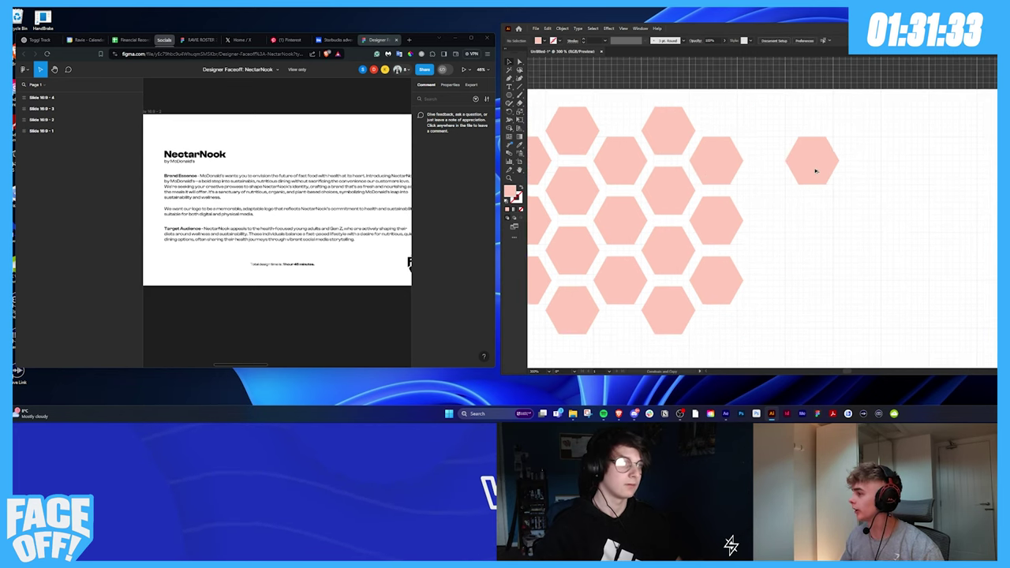
pyautogui.moveTo(877, 173); pyautogui.dragTo(721, 181)
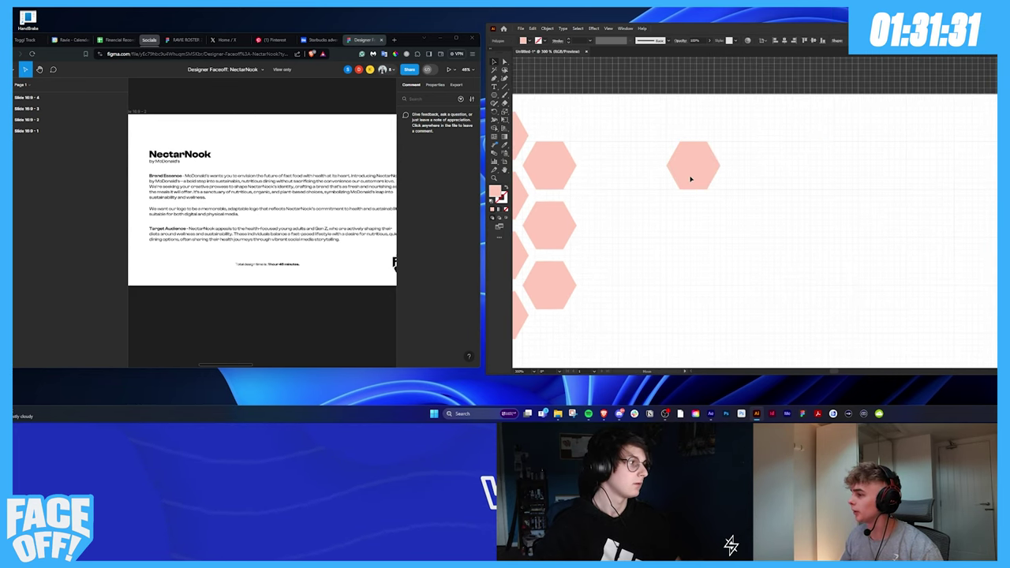
pyautogui.click(720, 171)
pyautogui.hotkey('ctrl', '=')
pyautogui.moveTo(495, 96); pyautogui.dragTo(530, 97)
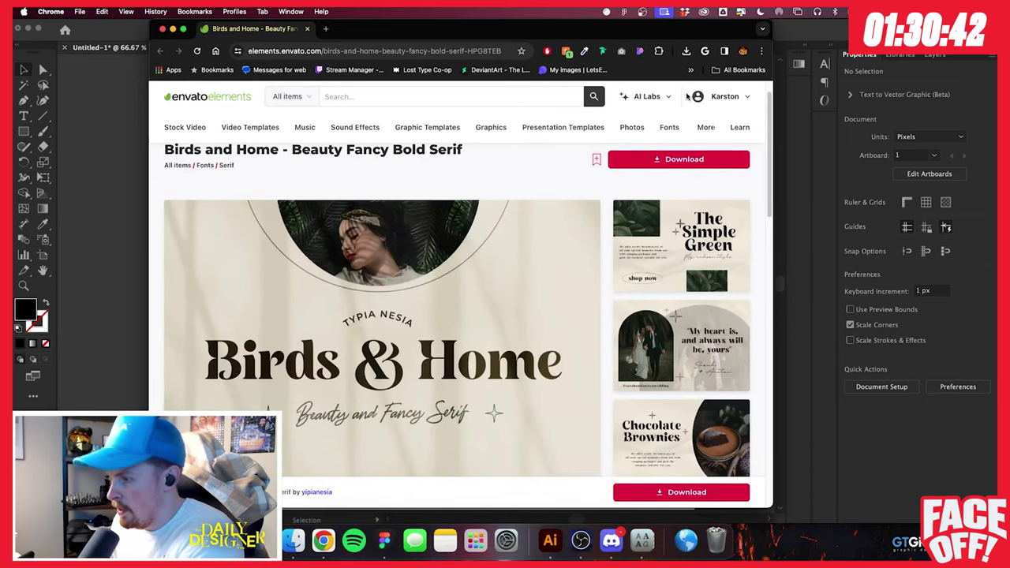
pyautogui.press('super+Tab')
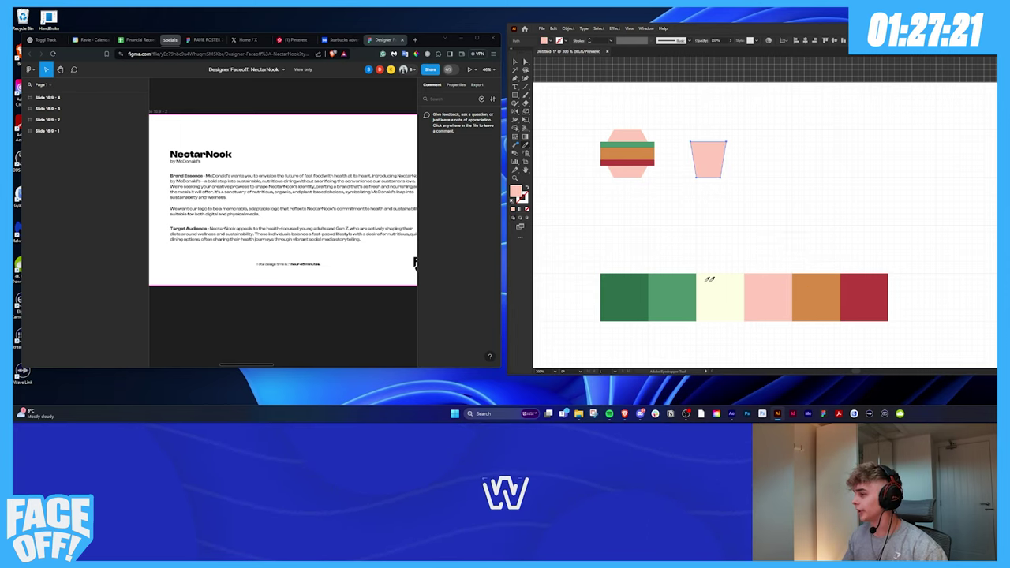
pyautogui.scroll(1, 759, 201)
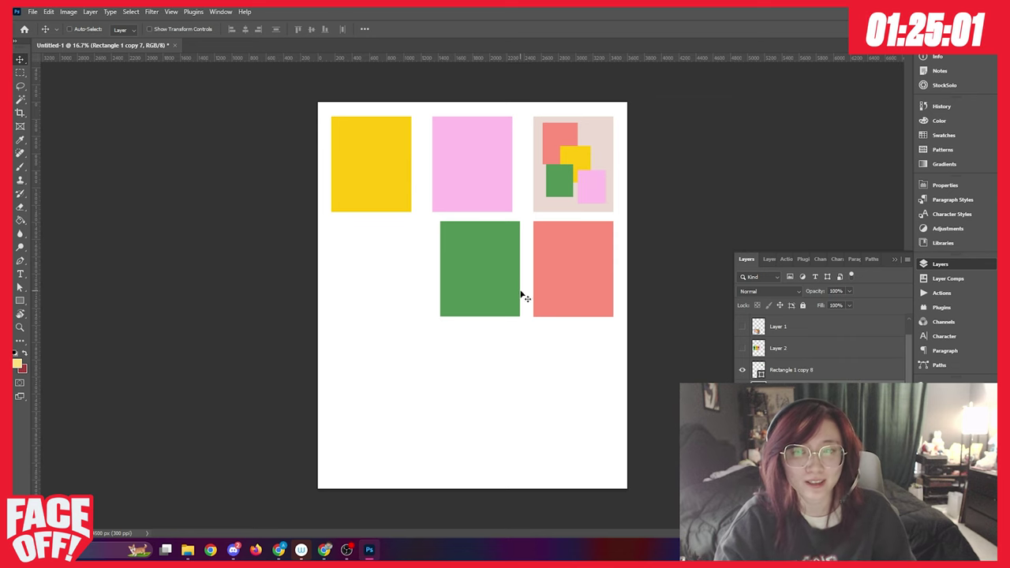
pyautogui.hotkey('ctrl', '+')
pyautogui.hotkey('ctrl', '+')
pyautogui.hotkey('ctrl', '+')
pyautogui.hotkey('ctrl', '+')
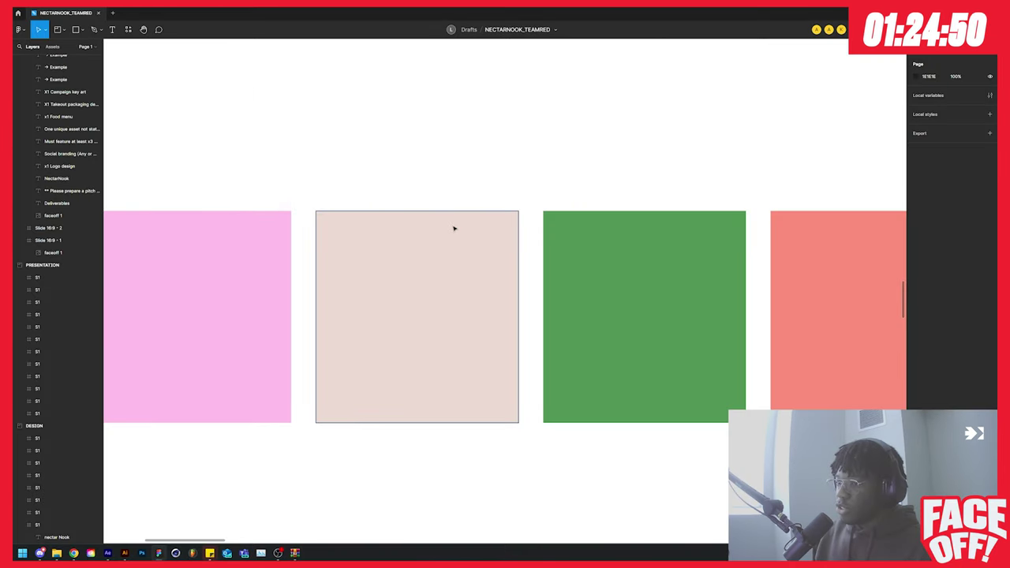
# Select the beige colour square between the pink and green ones and examine the palette around it
pyautogui.click(453, 227)
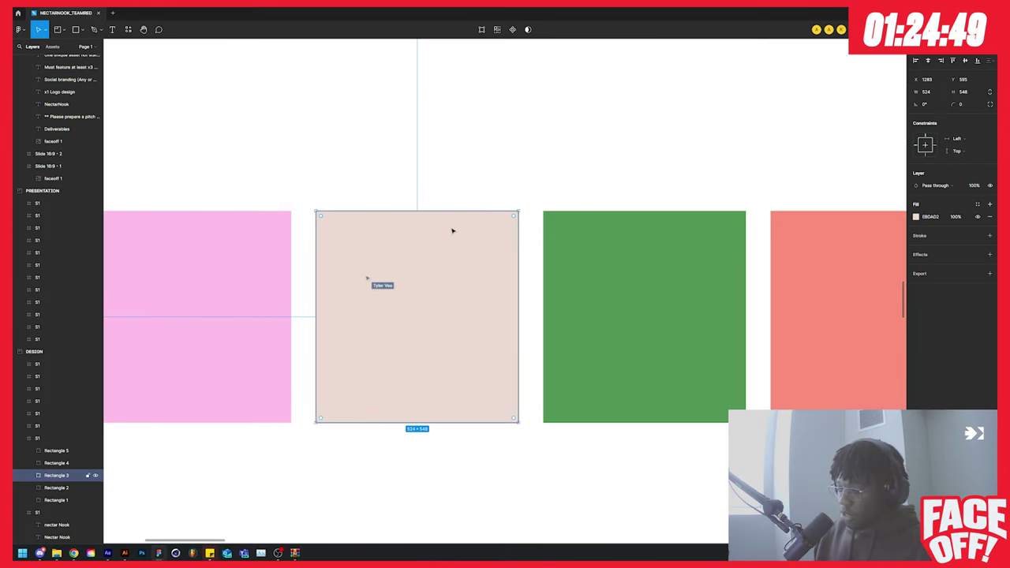
pyautogui.press('-')
pyautogui.press('-')
pyautogui.press('-')
pyautogui.press('+')
pyautogui.press('+')
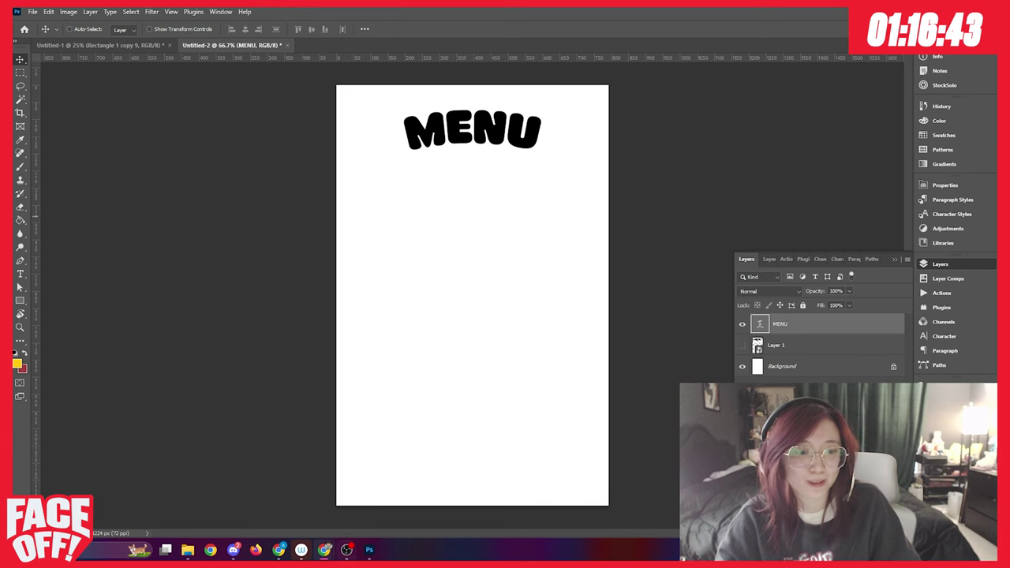
# Examine the beginning of the music waveform in the Promo composition's timeline
pyautogui.moveTo(284, 558)
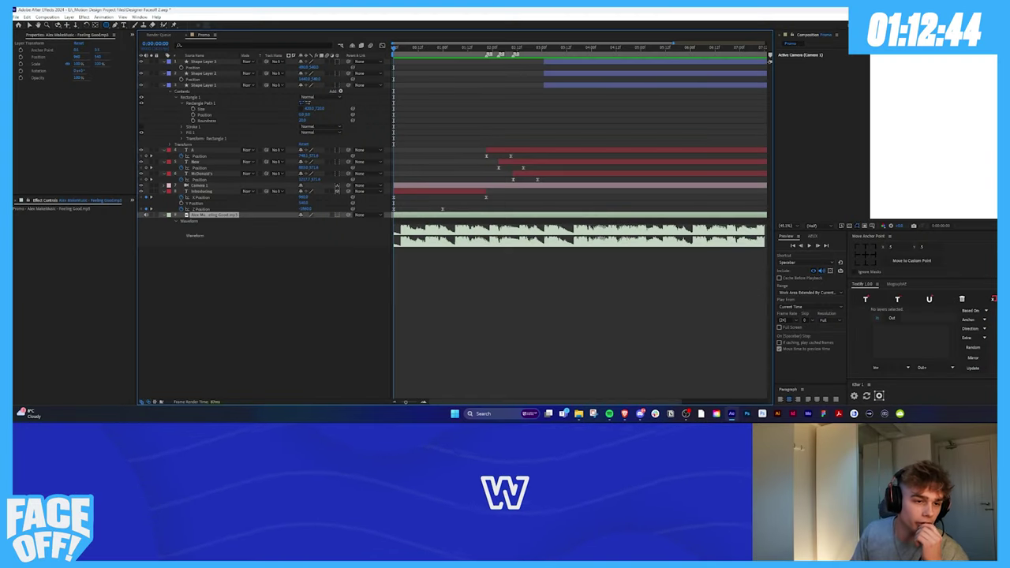
pyautogui.scroll(2, 405, 183)
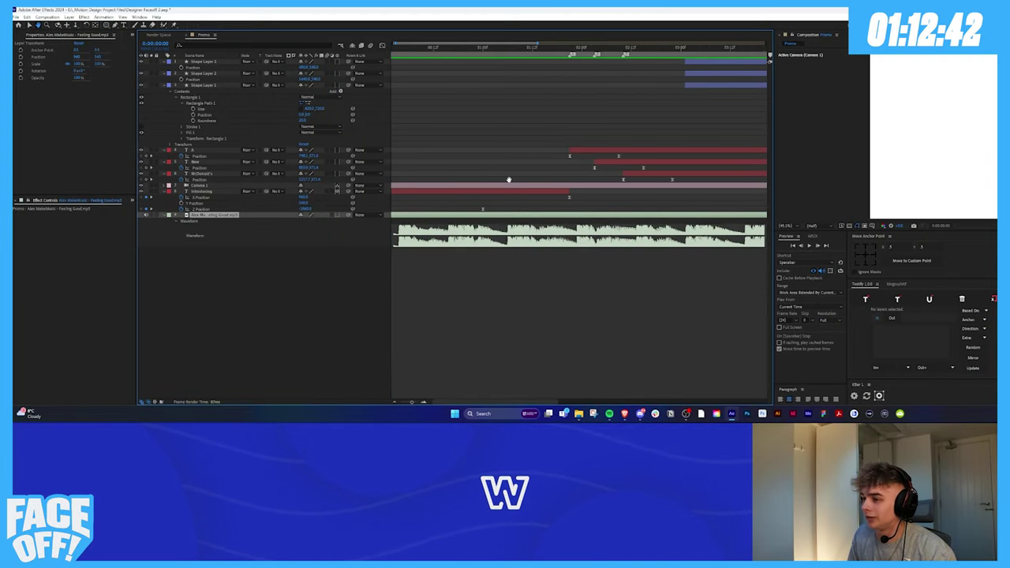
pyautogui.scroll(5, 418, 190)
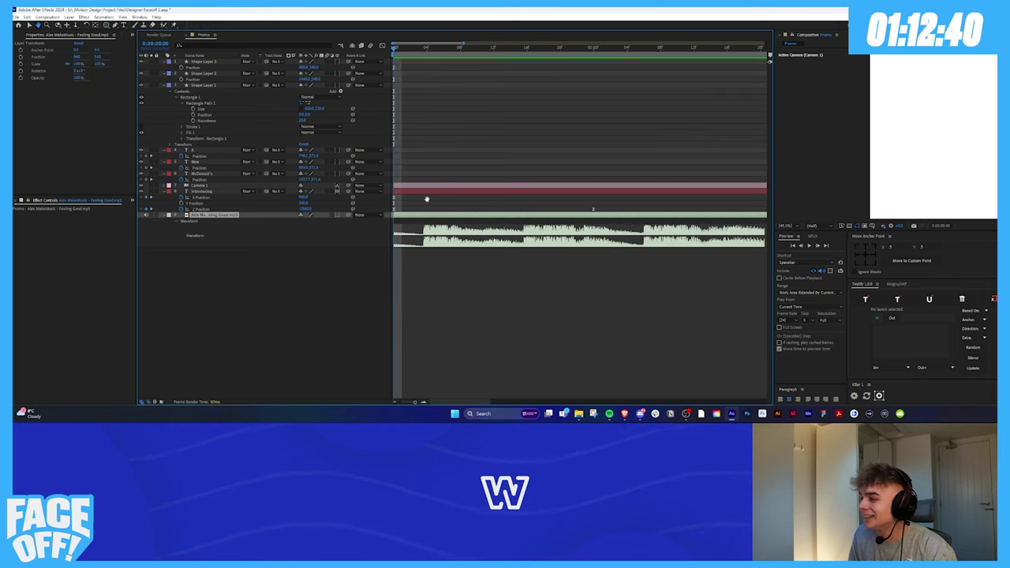
pyautogui.click(513, 49)
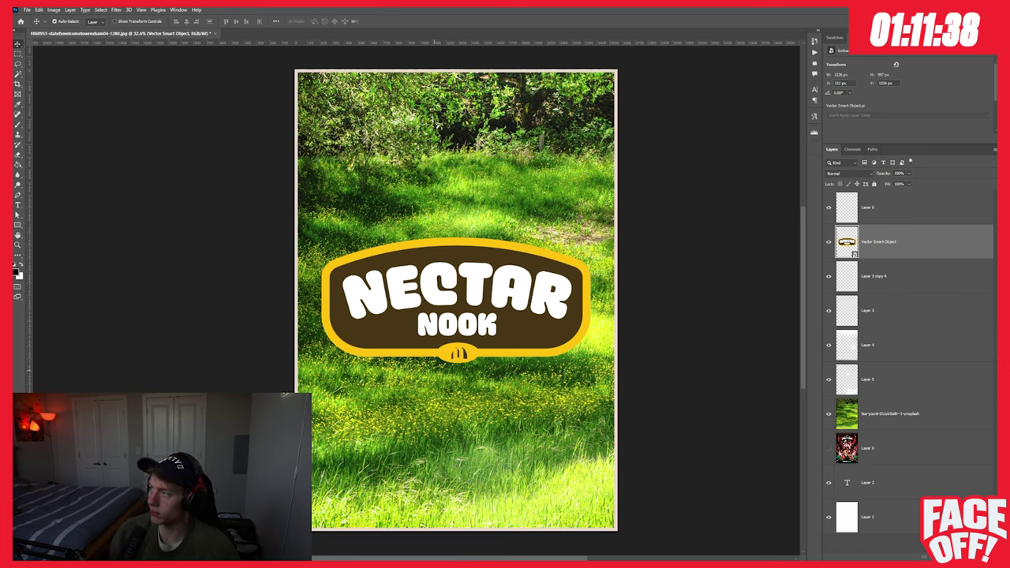
# Switch from the poster document to Pinterest in the browser and look through the green landscape references
pyautogui.hotkey('alt', 'Tab')
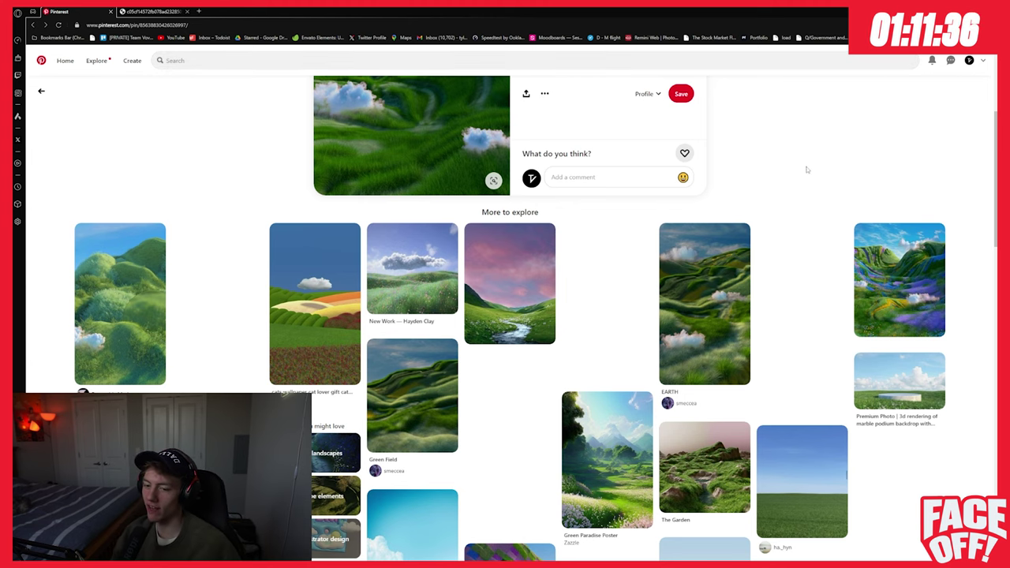
pyautogui.scroll(5, 708, 198)
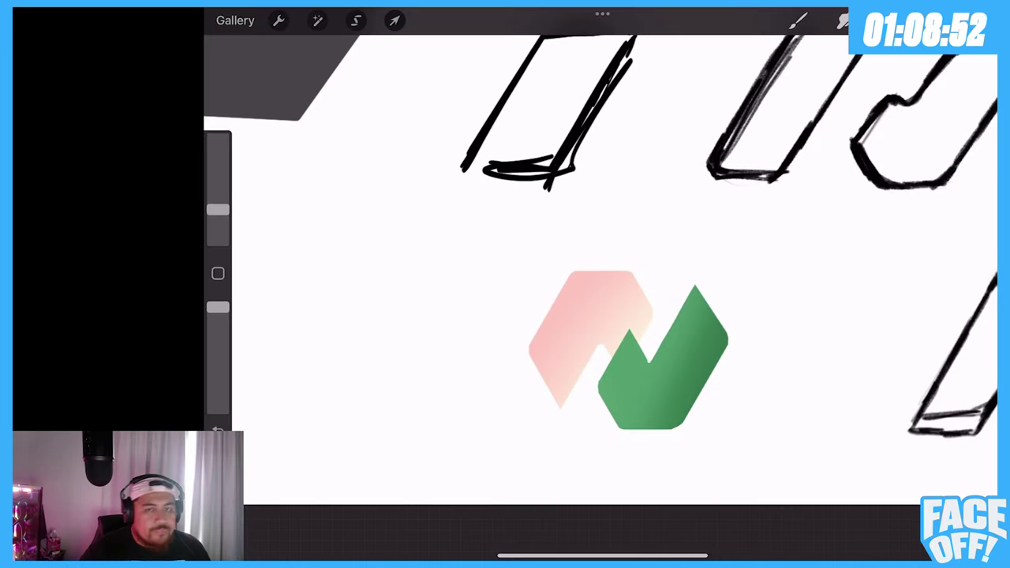
pyautogui.scroll(-5, 602, 300)
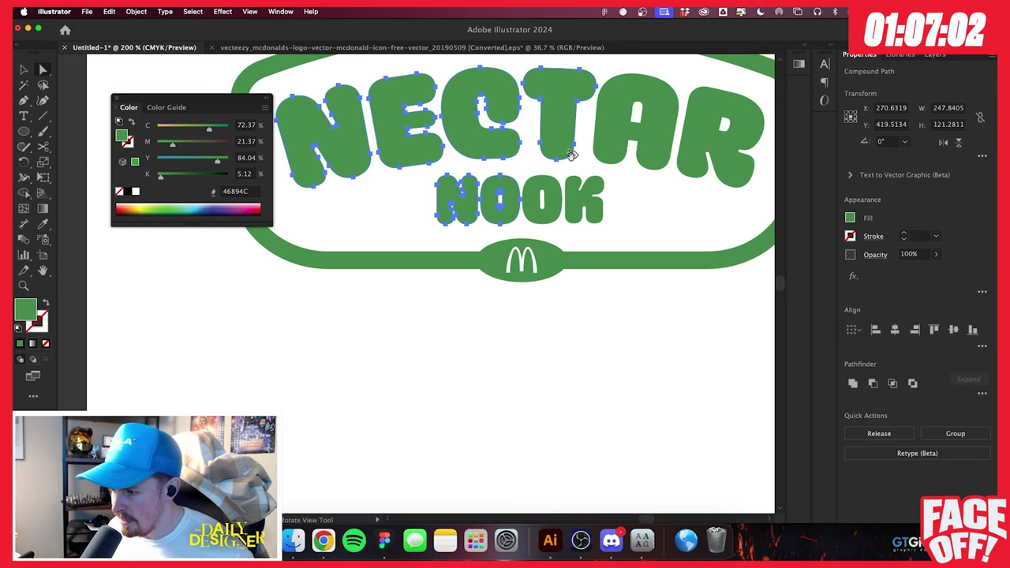
# Select all the NECTAR NOOK lettering inside the green badge as one group
pyautogui.moveTo(571, 155); pyautogui.dragTo(519, 211)
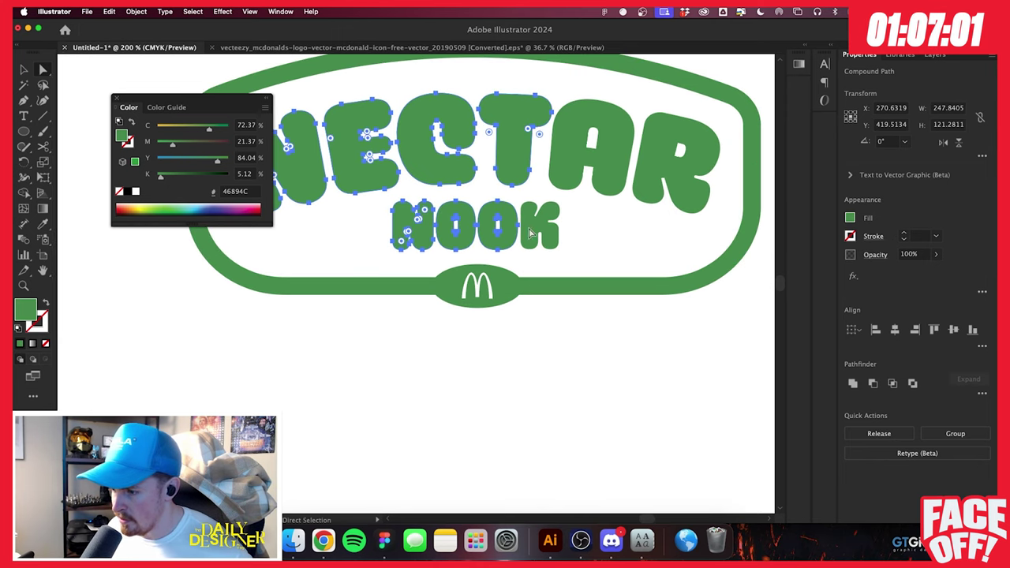
pyautogui.hscroll(3, 581, 201)
pyautogui.scroll(2, 580, 202)
pyautogui.press('super+minus')
pyautogui.press('super+minus')
pyautogui.press('super+minus')
pyautogui.press('super+minus')
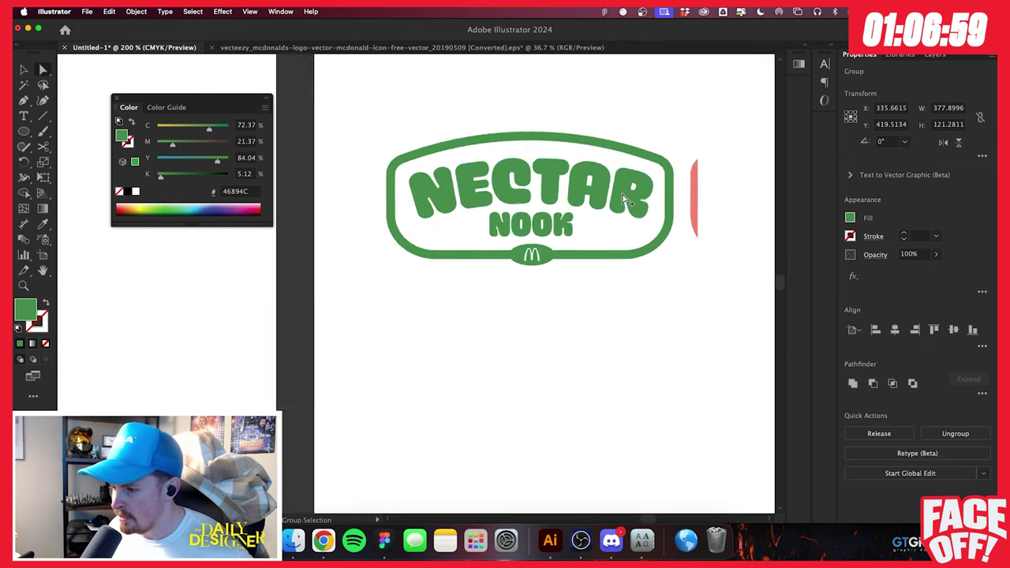
# Place a copy of the green NECTAR NOOK lettering below the coral badge
pyautogui.press('v')
pyautogui.hotkey('ctrl', 'v')
pyautogui.moveTo(643, 254); pyautogui.dragTo(643, 254)
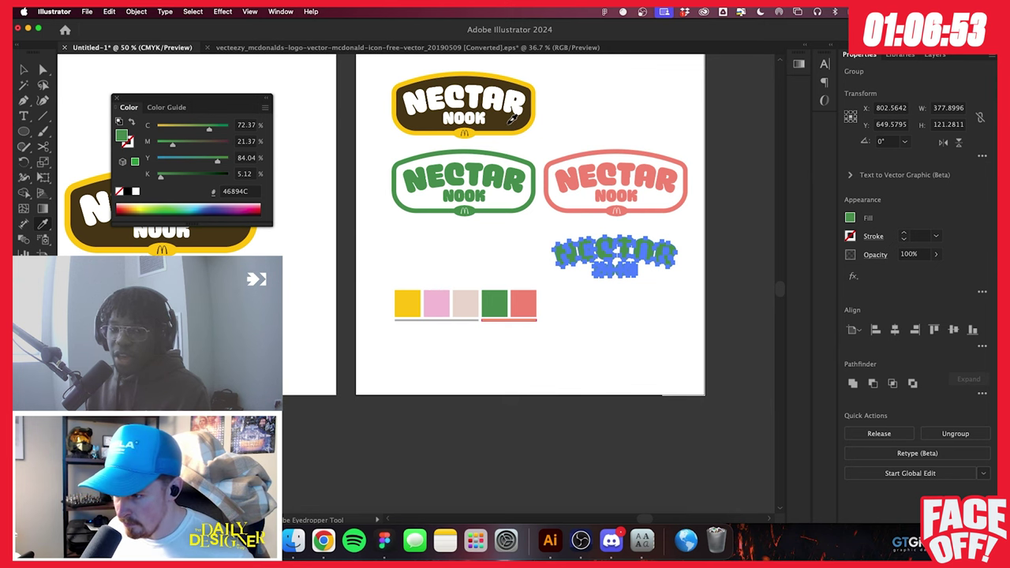
# Recolour the copied NECTAR NOOK lettering with the yellow FFC310 and deselect it
pyautogui.press('v')
pyautogui.click(641, 127)
pyautogui.press('super+plus')
pyautogui.moveTo(671, 221); pyautogui.dragTo(626, 274)
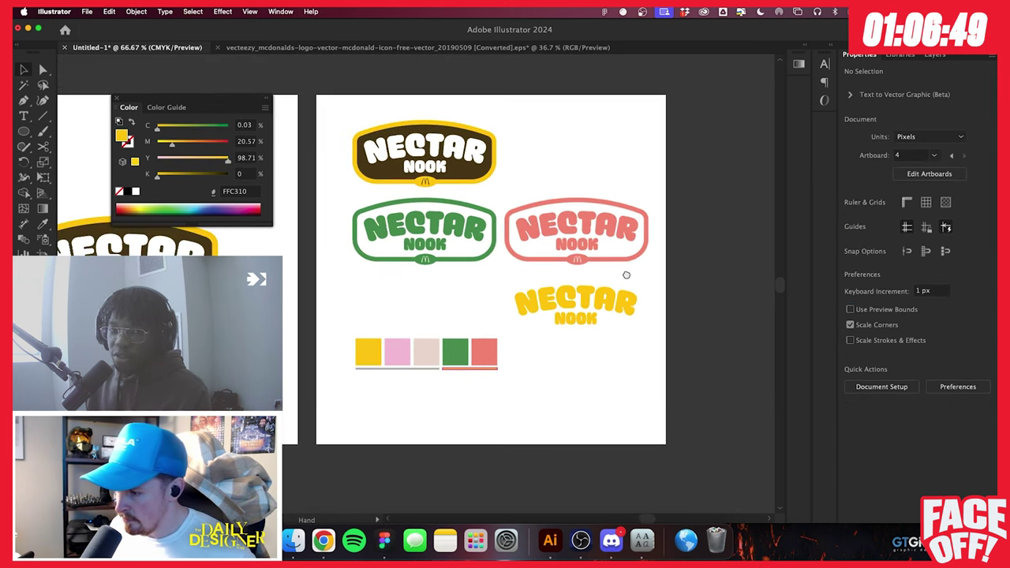
pyautogui.press('super+minus')
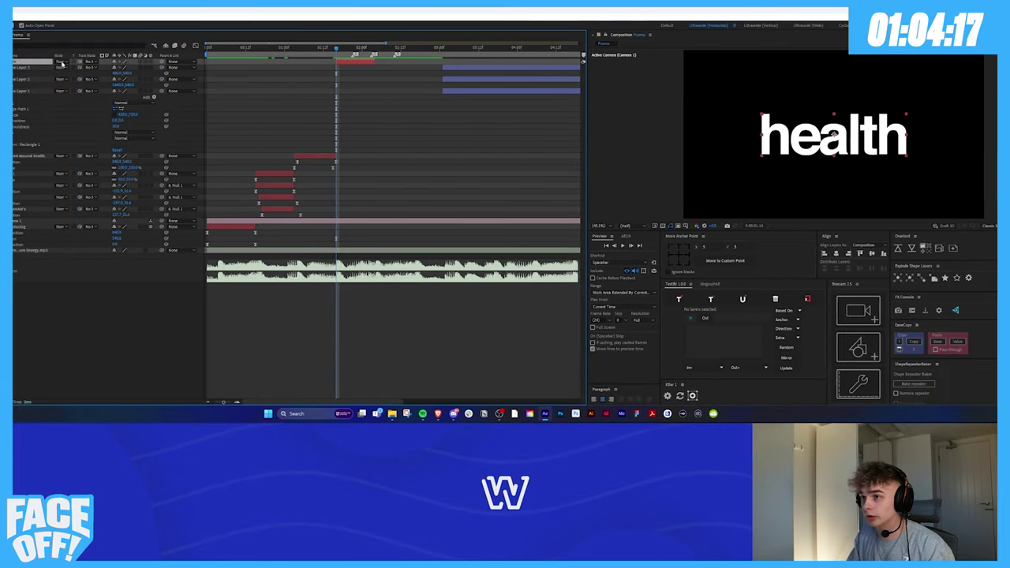
pyautogui.moveTo(143, 137); pyautogui.dragTo(144, 149)
pyautogui.scroll(2, 456, 163)
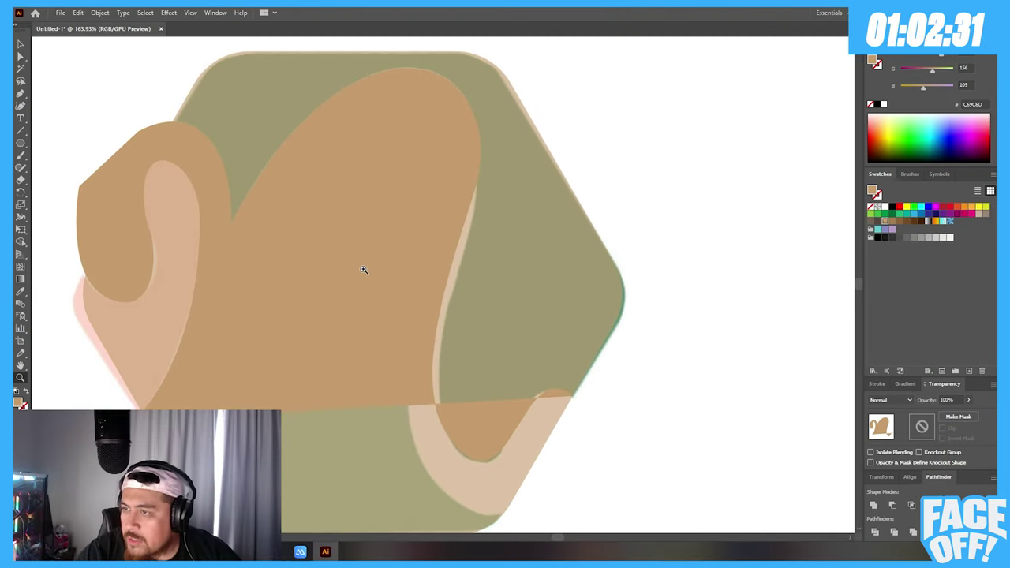
# Activate the Direct Selection tool for editing the brown curved shape over the hexagon sketch
pyautogui.scroll(-1, 389, 270)
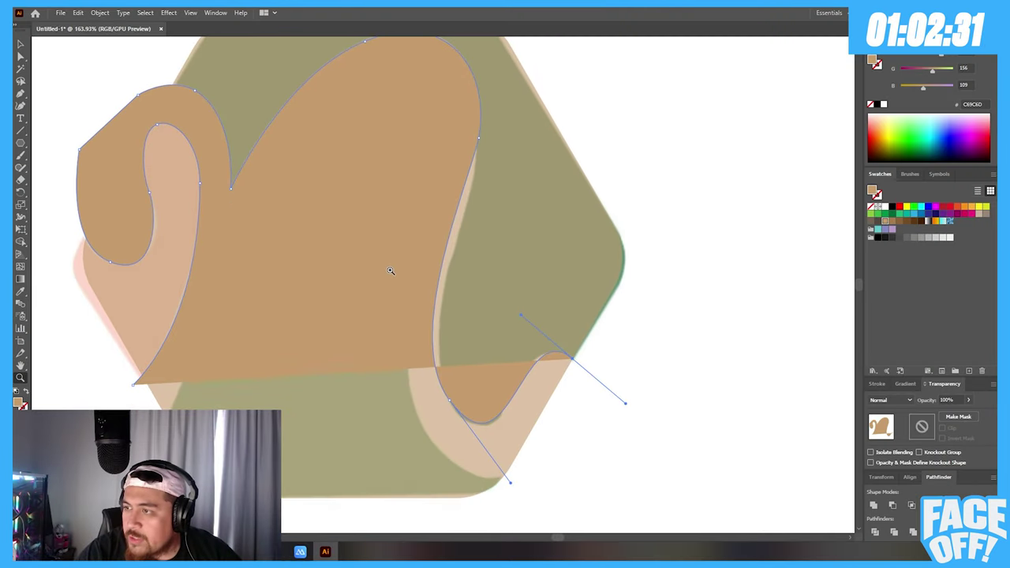
pyautogui.click(20, 56)
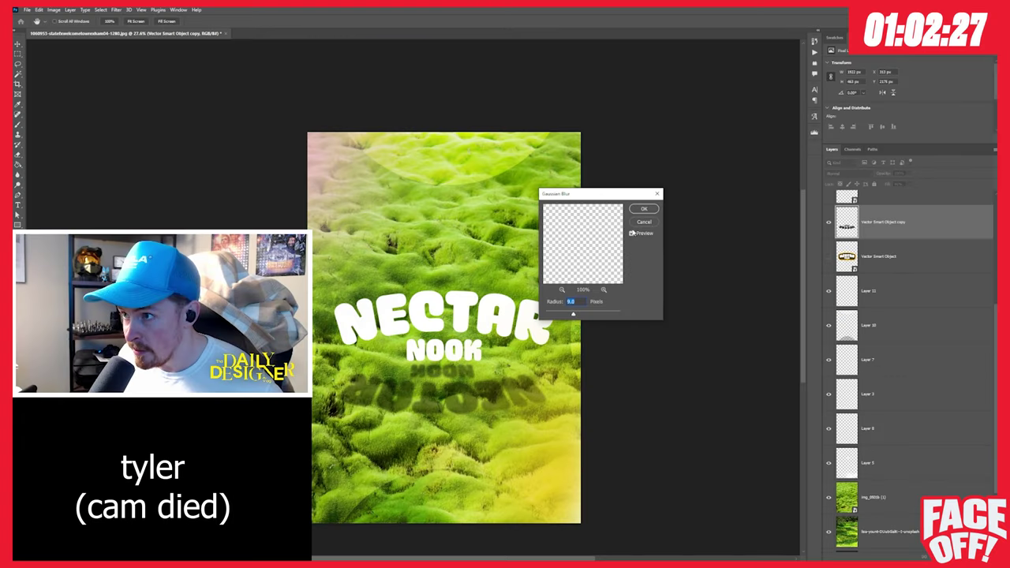
# Apply the Gaussian Blur to the dark mirrored copy of the NECTAR NOOK wordmark and inspect it up close
pyautogui.press('Return')
pyautogui.press('z')
pyautogui.moveTo(468, 407); pyautogui.dragTo(471, 373)
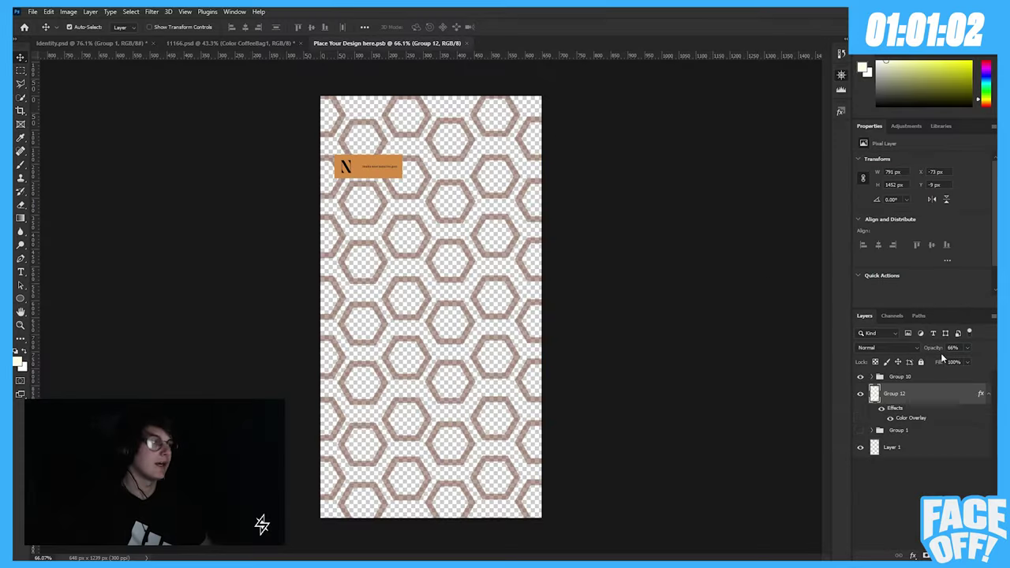
# Lower the opacity of the hexagon pattern layer Group 12 and inspect the coffee bag mockup in 11166.psd
pyautogui.moveTo(956, 350); pyautogui.dragTo(947, 349)
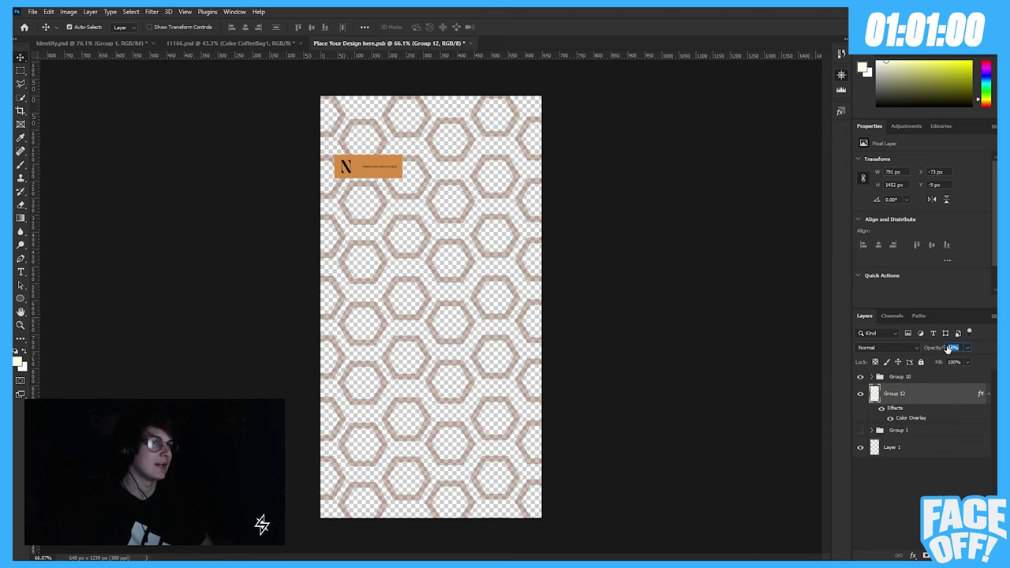
pyautogui.click(226, 44)
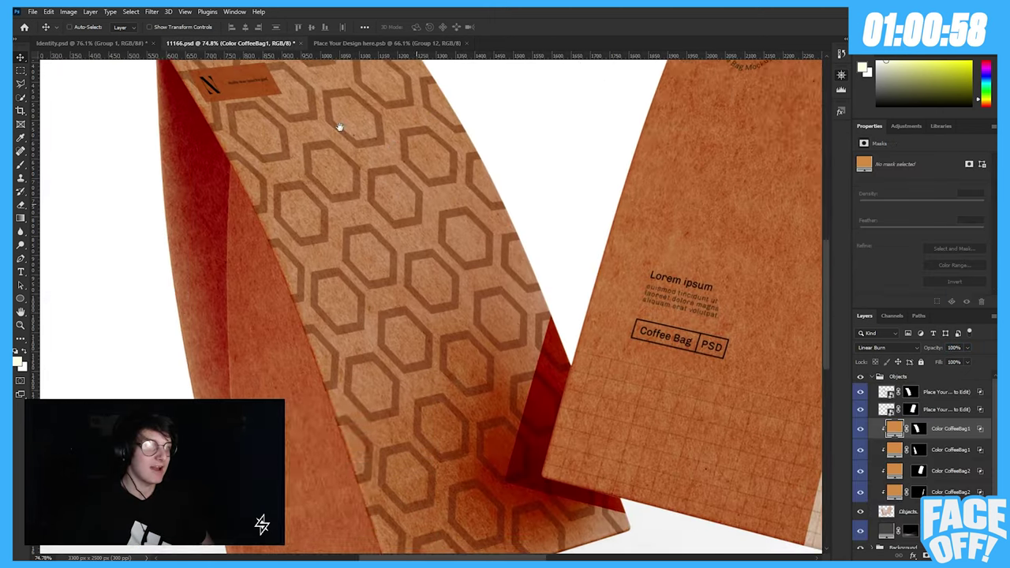
pyautogui.scroll(-3, 414, 225)
pyautogui.scroll(3, 414, 225)
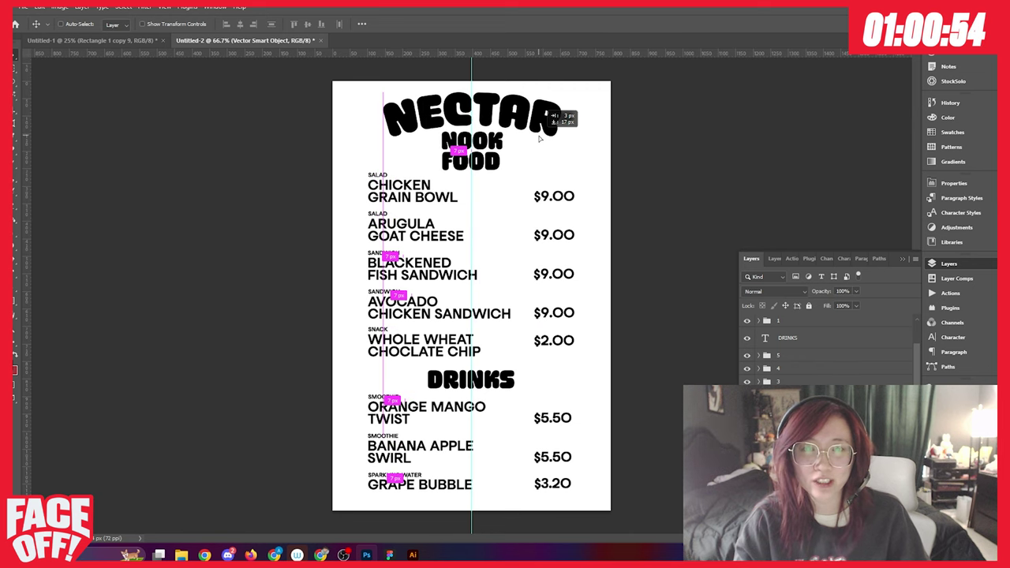
# Position the NECTAR NOOK logo above the FOOD heading, aligned to the menu's vertical centre guide
pyautogui.moveTo(540, 138)
pyautogui.mouseDown()
pyautogui.moveTo(537, 152)
pyautogui.moveTo(539, 140)
pyautogui.mouseUp()
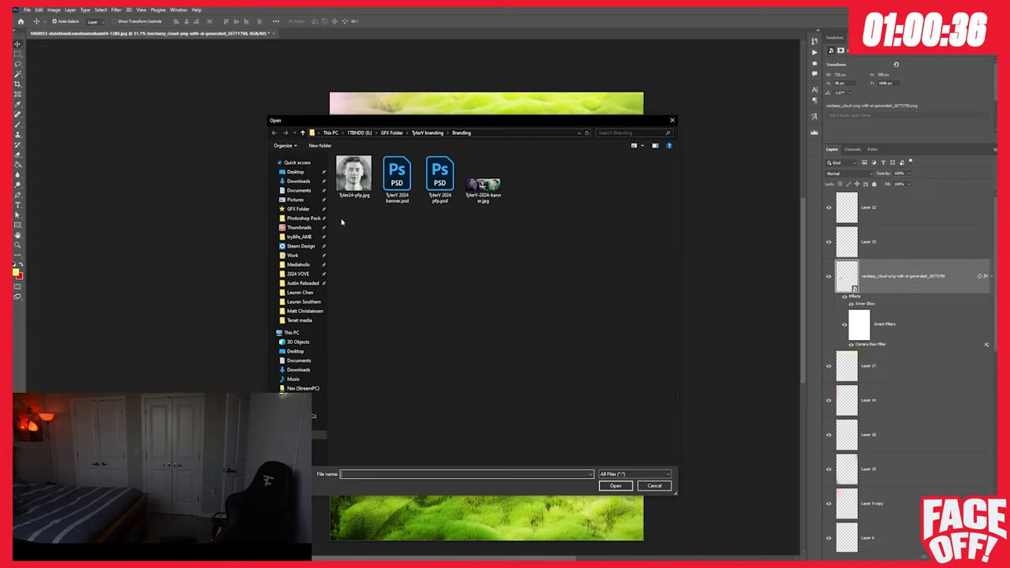
# Cancel opening a file and select the topmost layer, Layer 12, of the poster
pyautogui.press('Escape')
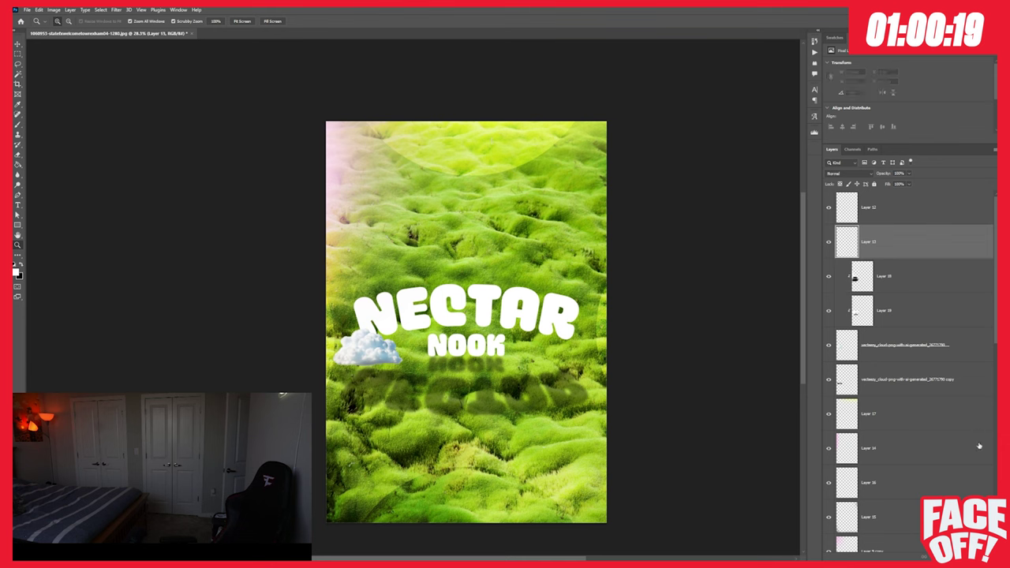
pyautogui.click(921, 209)
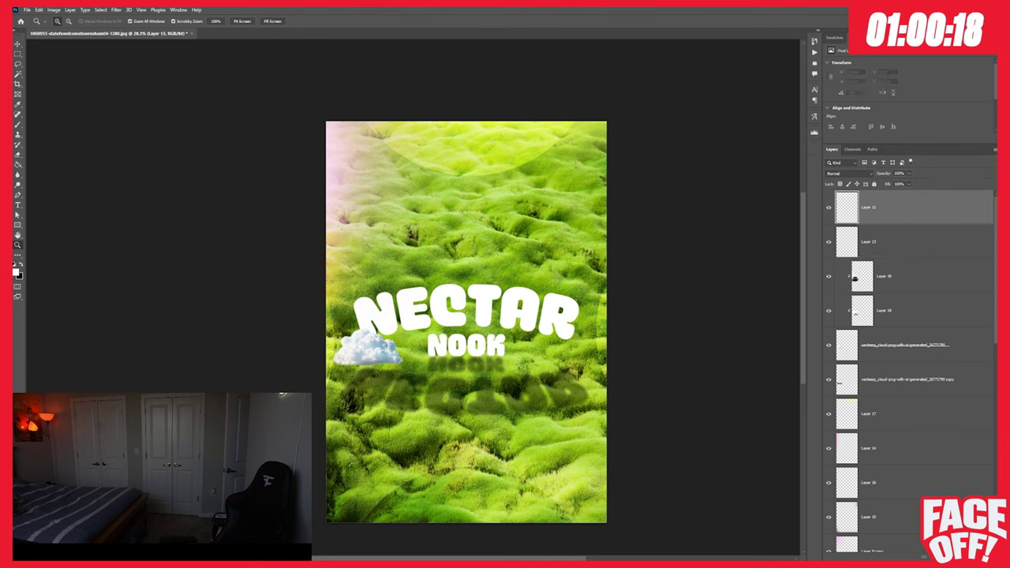
# Add a new layer above Layer 12 on the poster and open the white brush's settings for painting near the upper edge
pyautogui.hotkey('ctrl', 'shift', 'alt', 'n')
pyautogui.press('b')
pyautogui.moveTo(406, 163)
pyautogui.mouseDown()
pyautogui.moveTo(426, 150)
pyautogui.moveTo(442, 197)
pyautogui.moveTo(420, 146)
pyautogui.mouseUp()
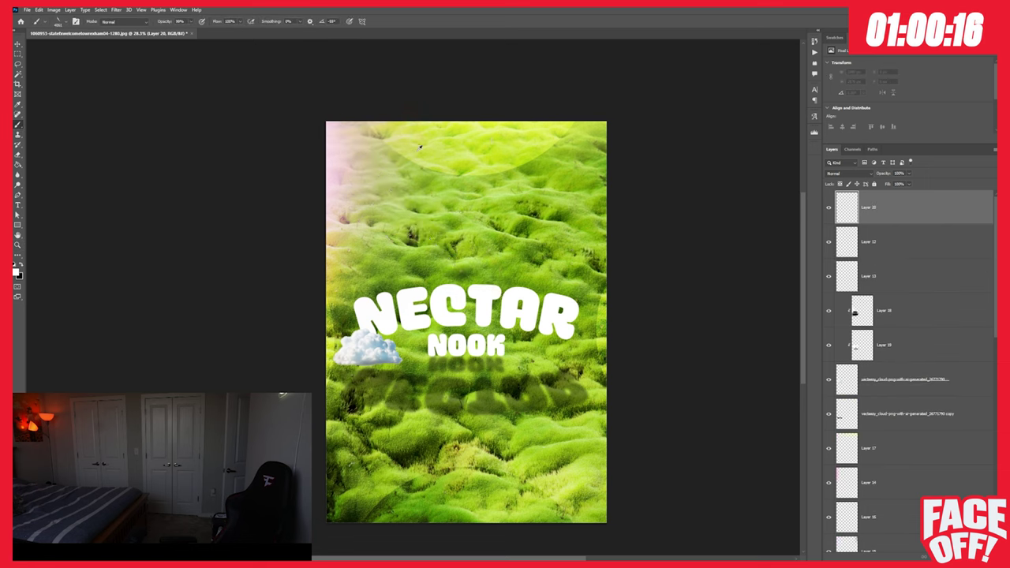
pyautogui.rightClick(398, 187)
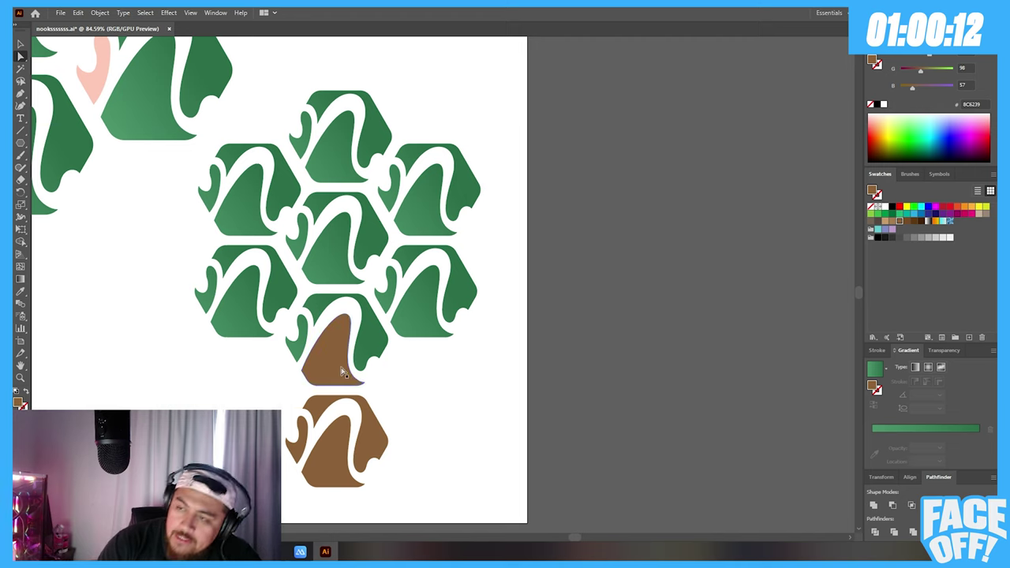
# In Illustrator, try tan and brown swatch fills on the brown logo pieces beneath the green hexagon cluster
pyautogui.click(883, 224)
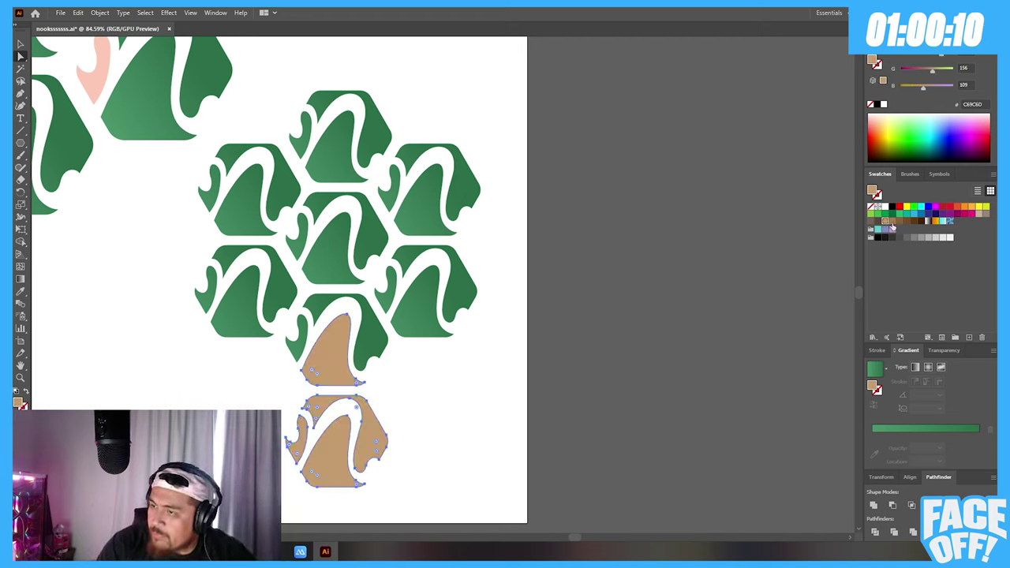
pyautogui.click(890, 225)
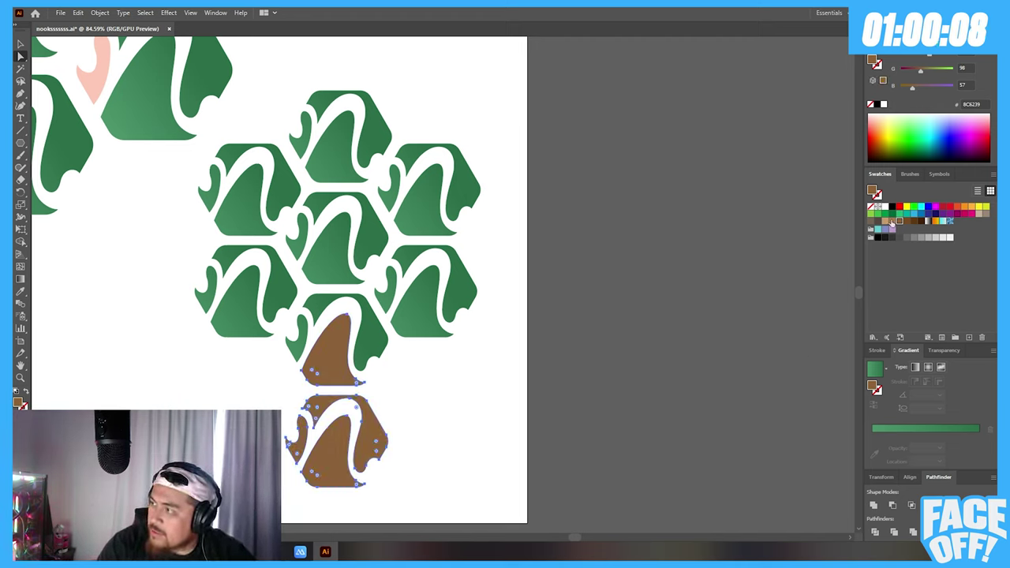
pyautogui.click(891, 224)
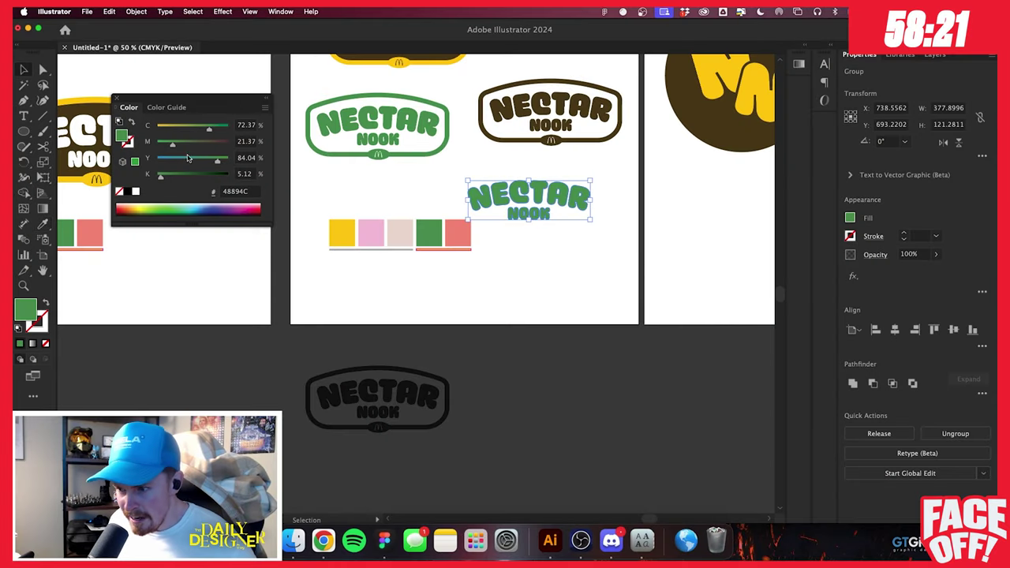
# Deselect the green NECTAR NOOK wordmark beside the colour palette and inspect the logo variations
pyautogui.click(575, 242)
pyautogui.scroll(2, 575, 242)
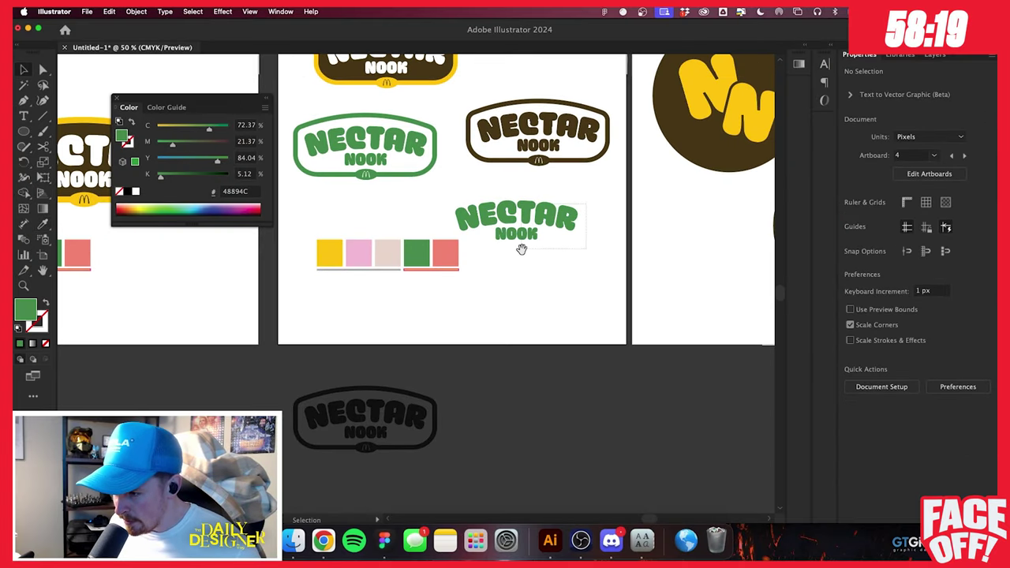
pyautogui.click(521, 249)
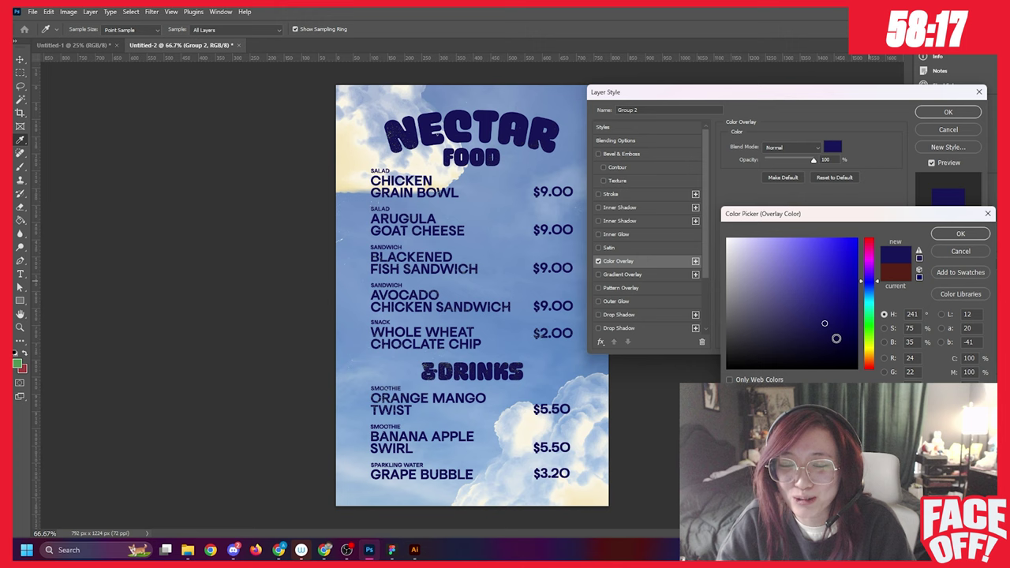
# In Photoshop, apply a dark navy Color Overlay with H 241, S 75, B 35 to Group 2 of the menu
pyautogui.click(960, 233)
pyautogui.click(947, 112)
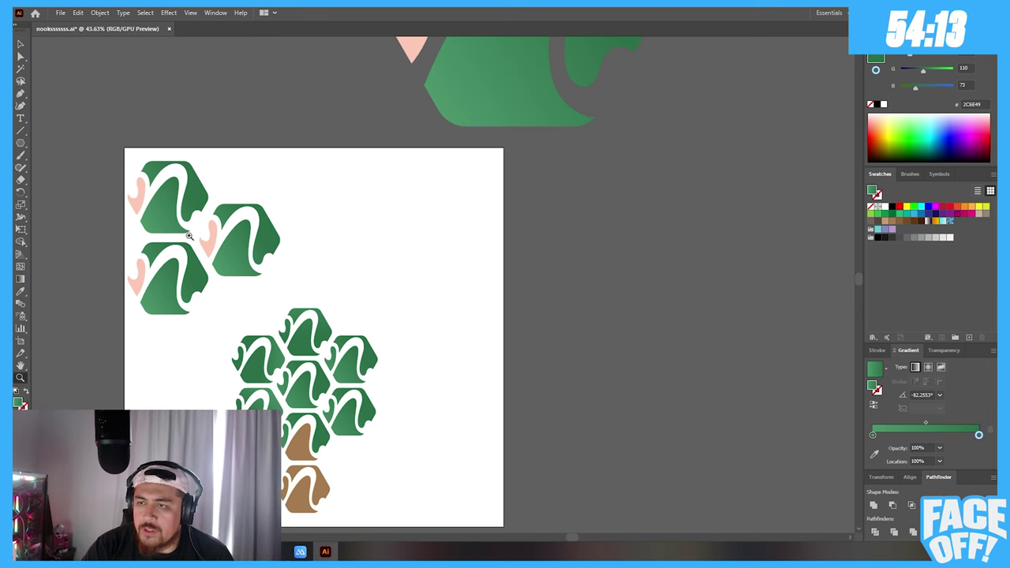
# In Illustrator, move the upper green and pink hexagon logo away from the other two into the artboard's empty space
pyautogui.moveTo(173, 263); pyautogui.dragTo(225, 190)
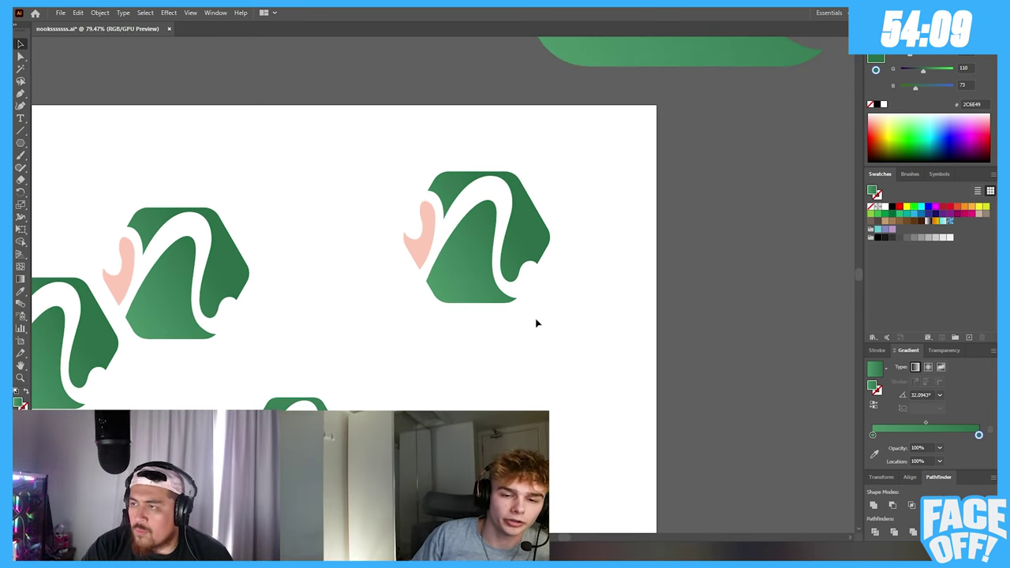
pyautogui.click(497, 261)
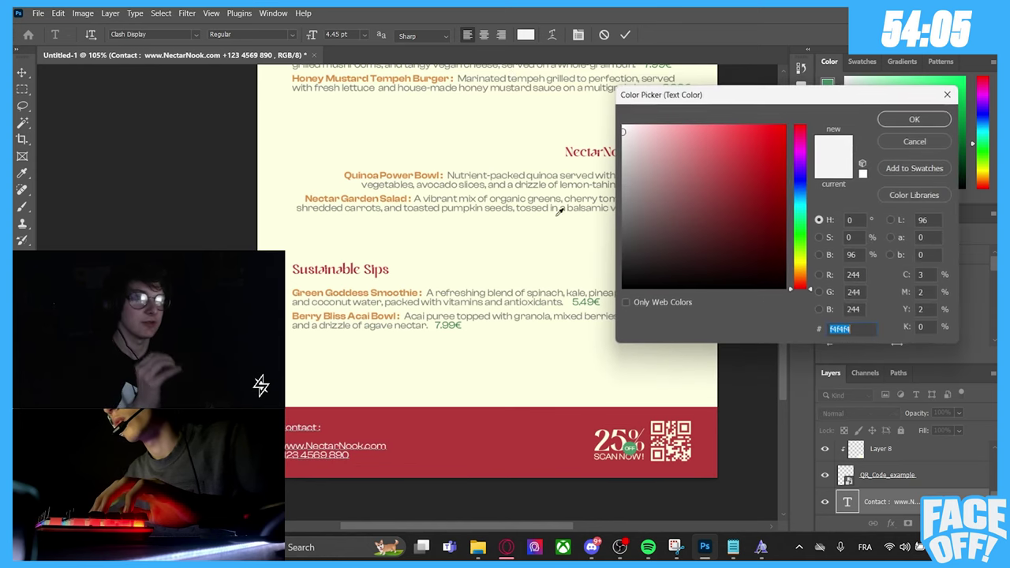
# In Photoshop, recolour the footer contact text to the menu background's cream, switch to the Brush tool and review the menu sections
pyautogui.click(913, 119)
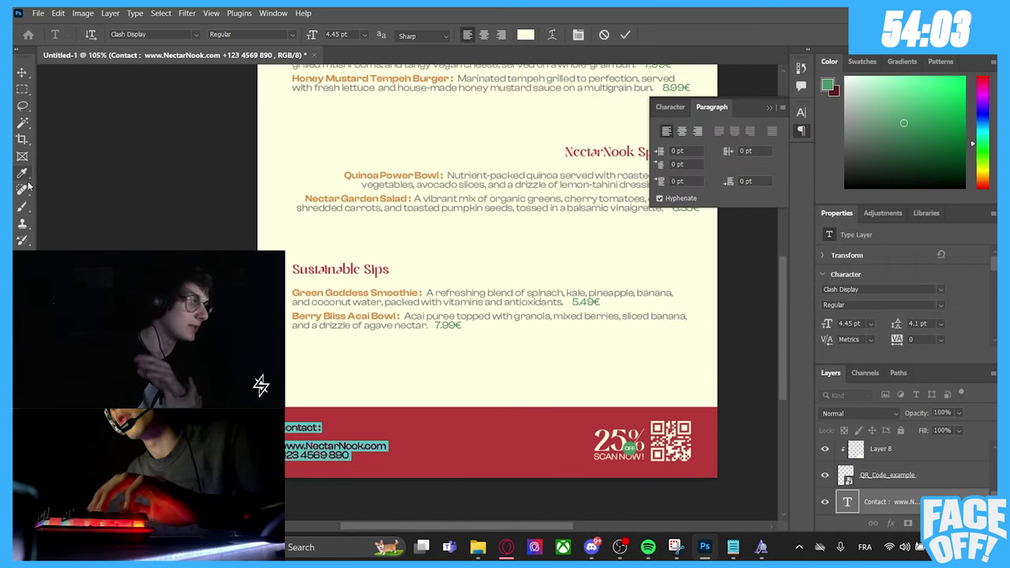
pyautogui.click(29, 210)
pyautogui.scroll(2, 489, 298)
pyautogui.scroll(-3, 466, 340)
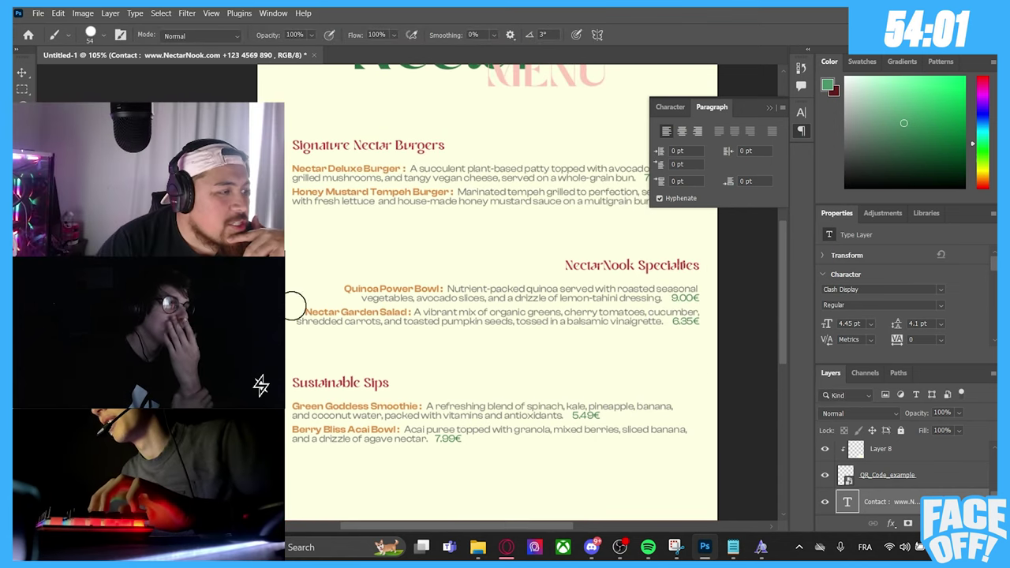
pyautogui.scroll(-2, 442, 315)
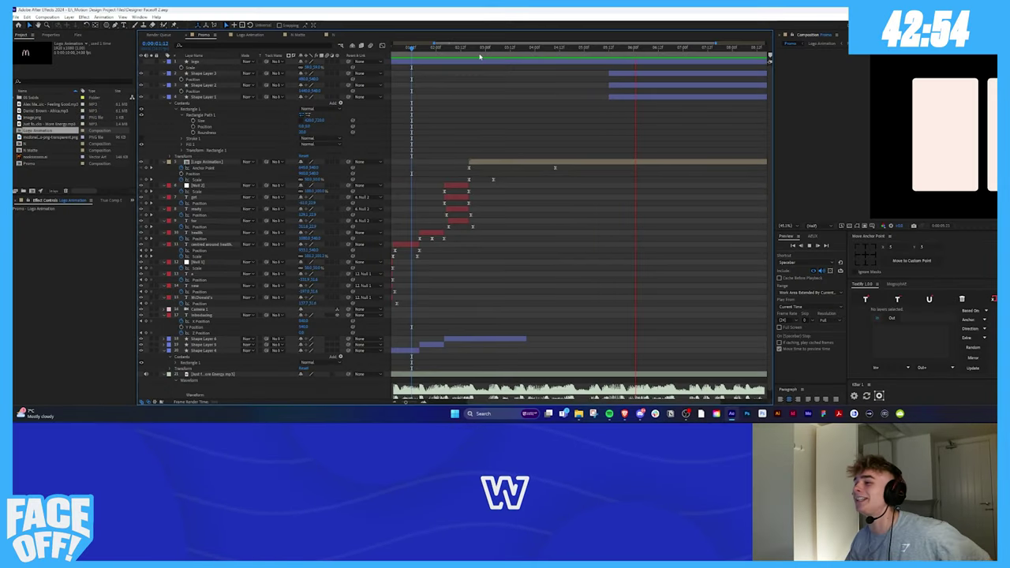
# In After Effects, move the Promo timeline's playhead to just after the start of the Logo Animation layer
pyautogui.click(473, 56)
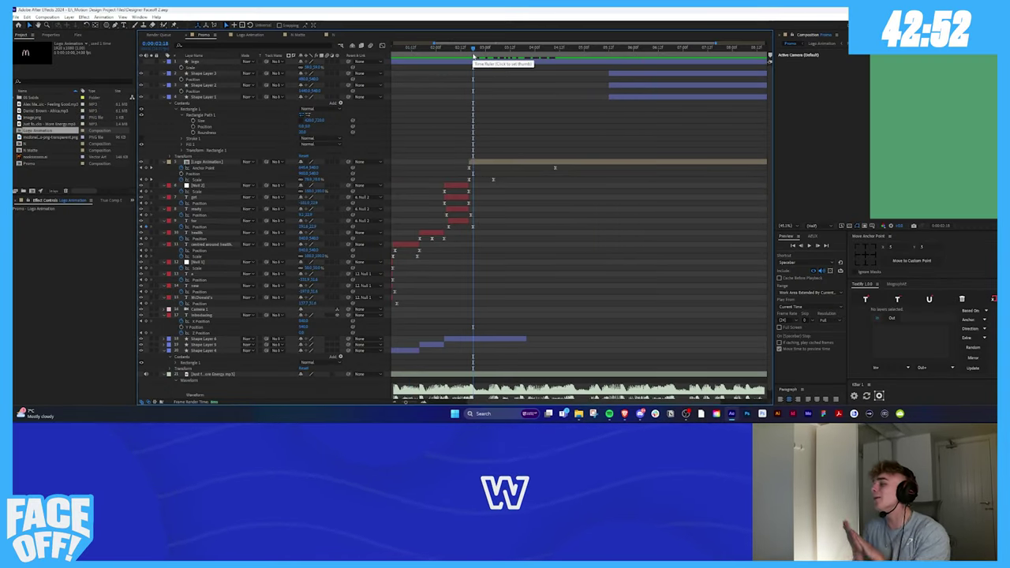